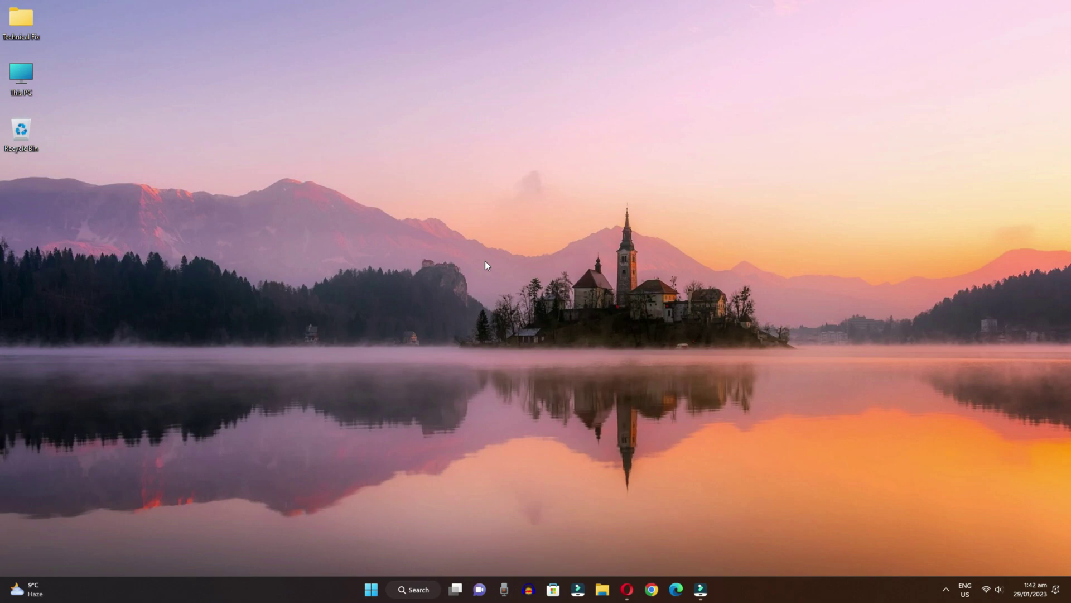
- Switch to Wondershare Filmora and view its version information
{"action": "left_click", "coordinate": [701, 589]}
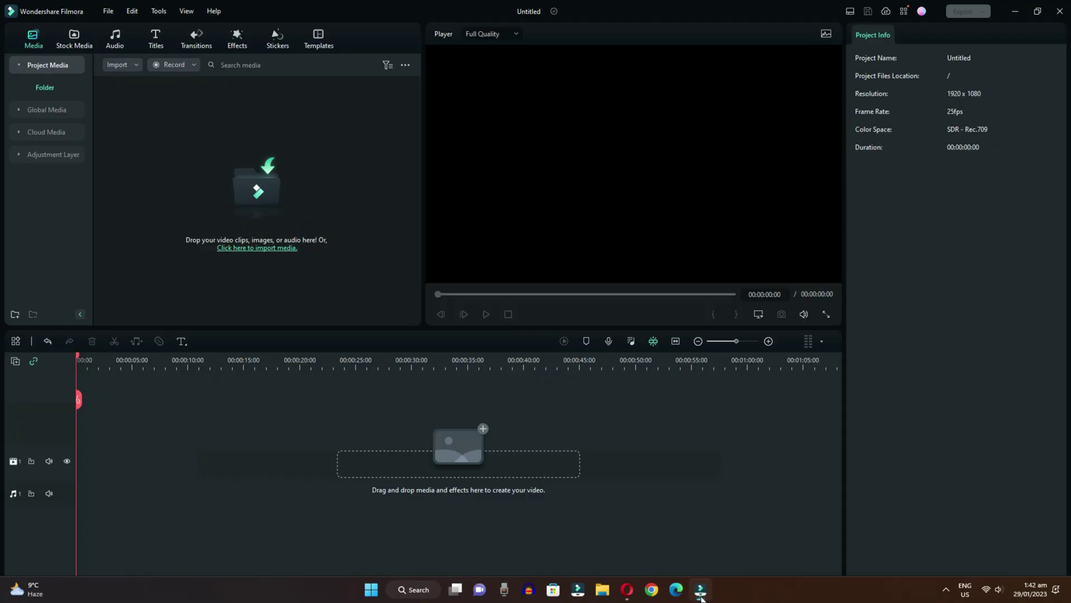
{"action": "left_click", "coordinate": [215, 13]}
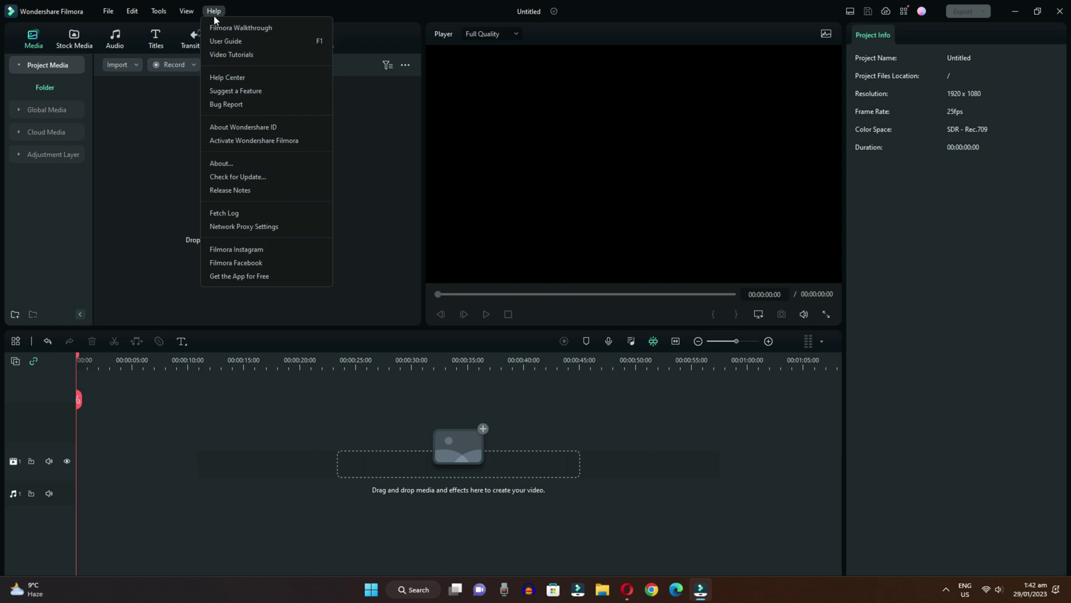
{"action": "left_click", "coordinate": [219, 163]}
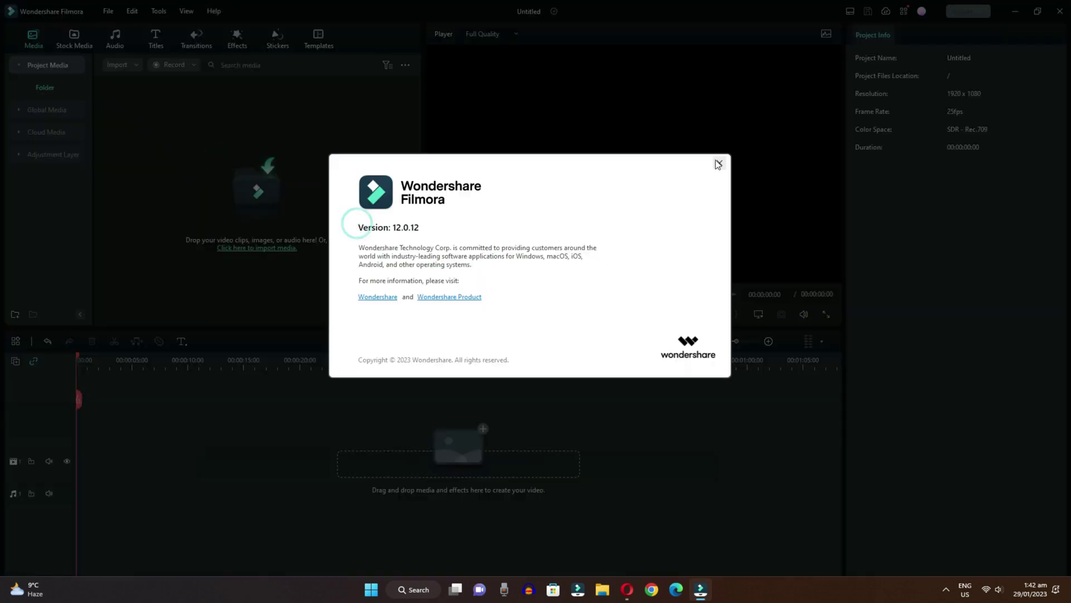
{"action": "left_click", "coordinate": [718, 164]}
- Import the Zebra - 44236 video from New Volume (D:) into the project media and accept creating a proxy file
{"action": "left_click", "coordinate": [254, 190]}
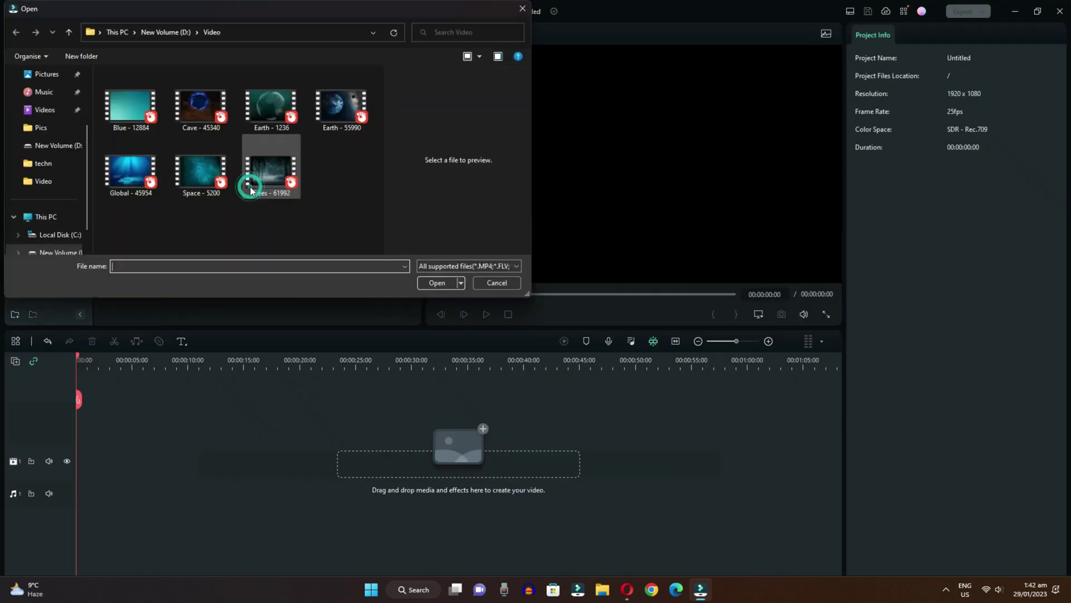
{"action": "scroll", "coordinate": [53, 201], "scroll_direction": "down", "scroll_amount": 1}
{"action": "left_click", "coordinate": [59, 216]}
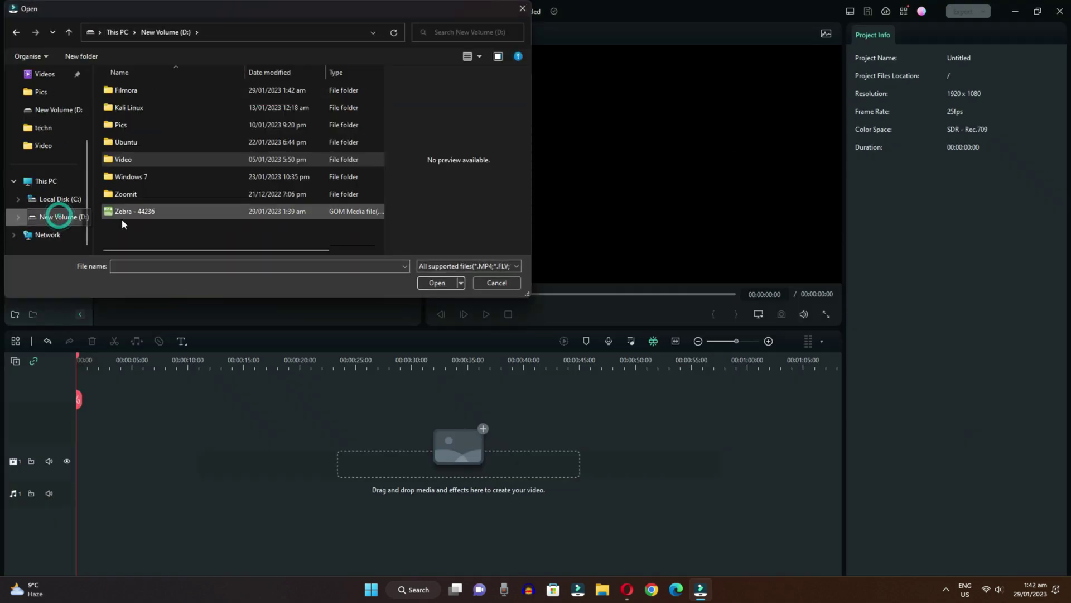
{"action": "double_click", "coordinate": [132, 212]}
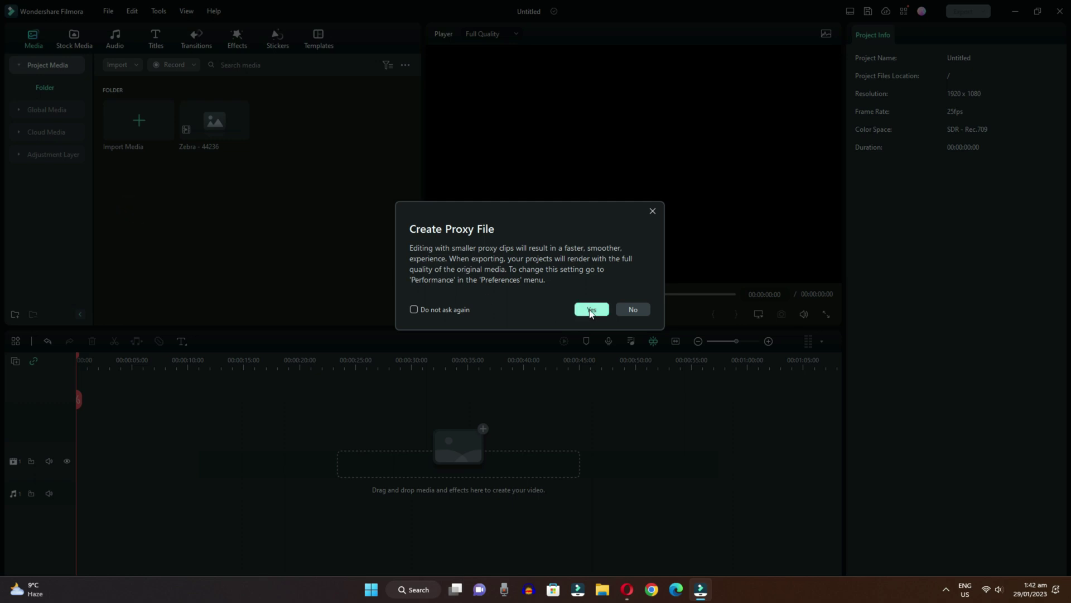
{"action": "left_click", "coordinate": [592, 311]}
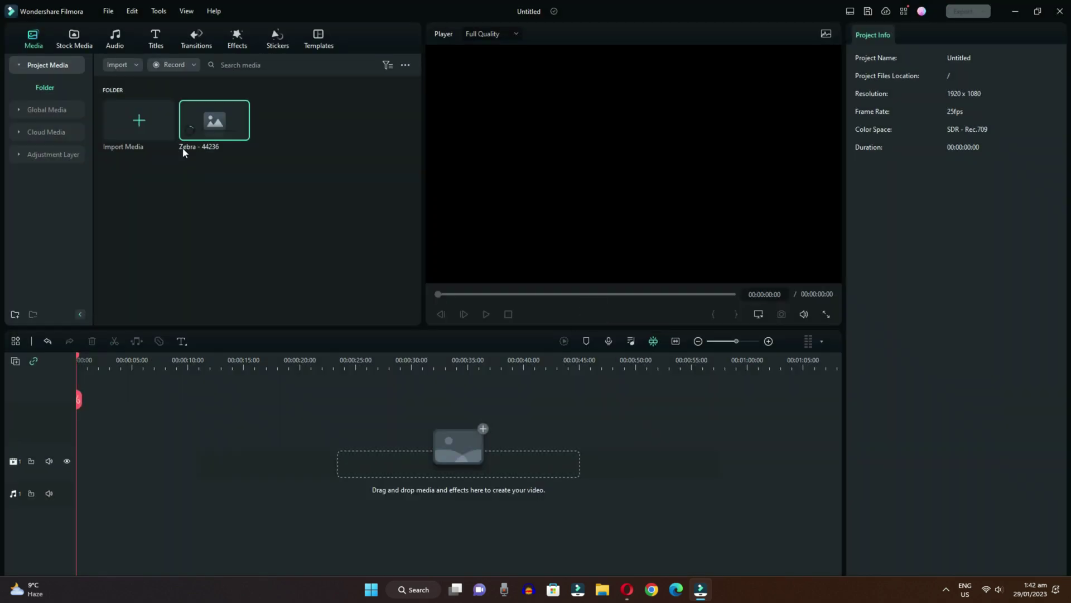
- In the performance preferences, enable hardware acceleration for rendering, playback and decoding, using the Intel(R) HD Graphics 4600 card
{"action": "left_click", "coordinate": [111, 14]}
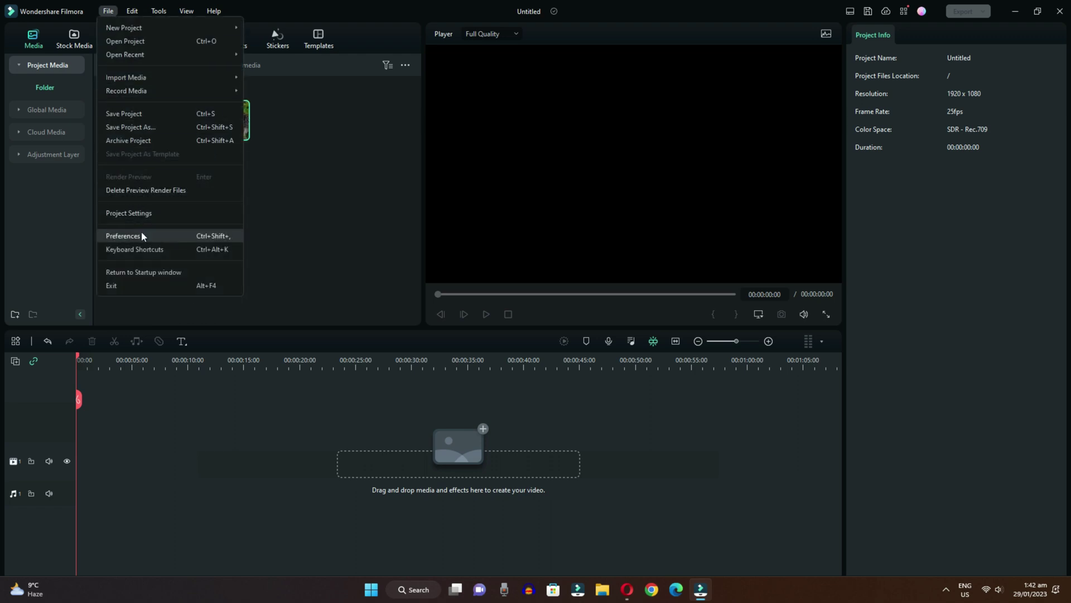
{"action": "left_click", "coordinate": [124, 236]}
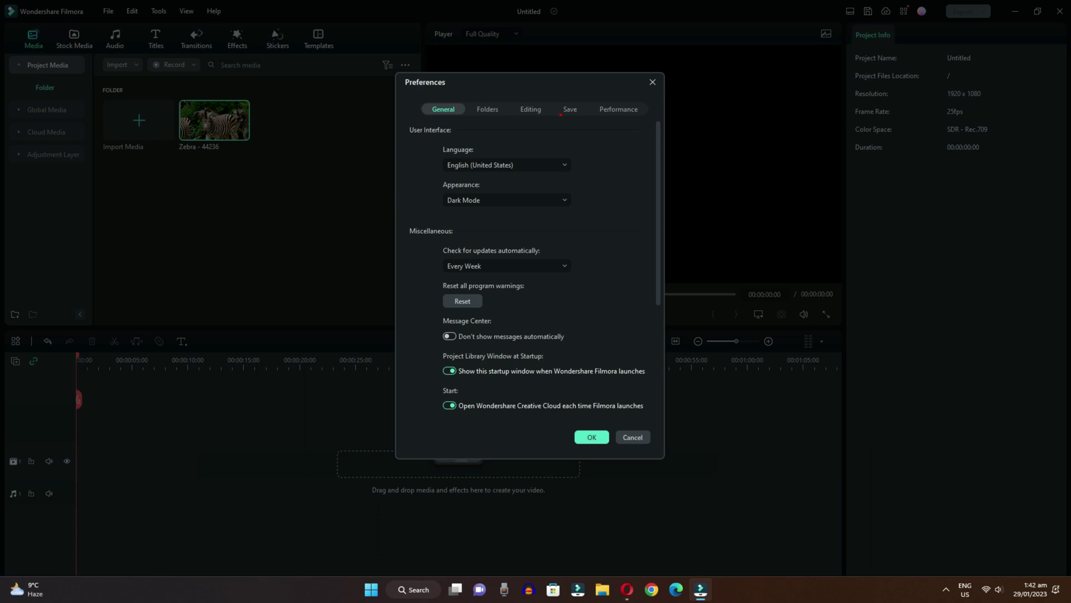
{"action": "left_click", "coordinate": [625, 110]}
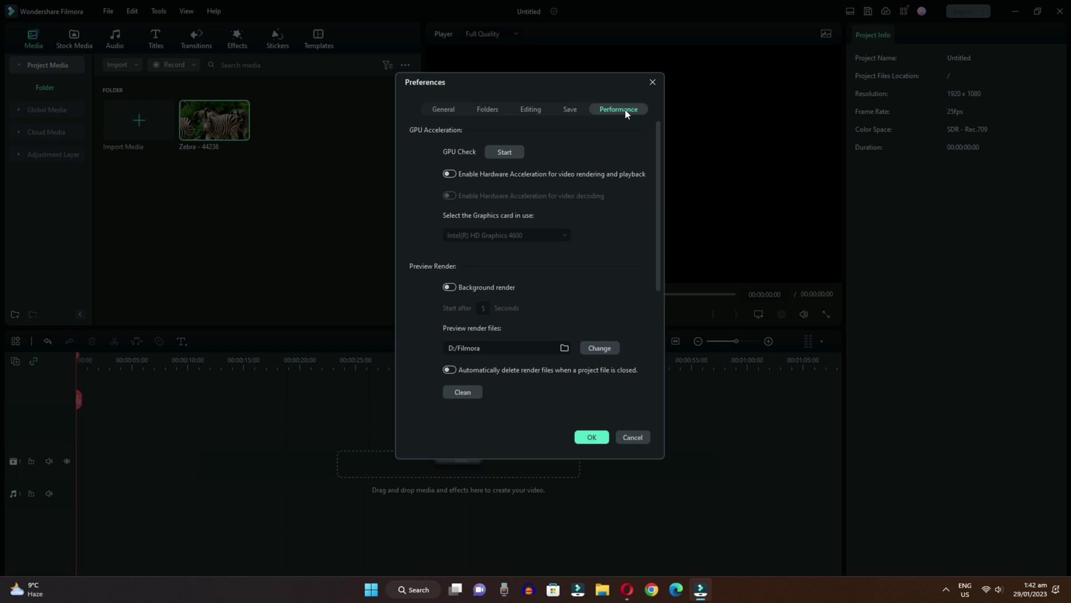
{"action": "left_click", "coordinate": [449, 173]}
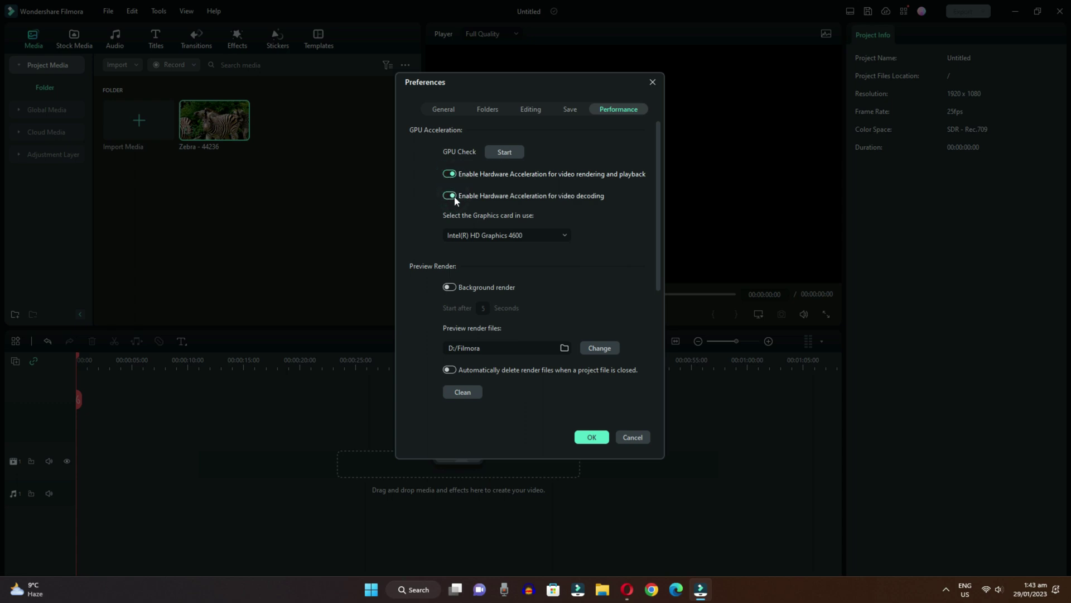
{"action": "left_click", "coordinate": [513, 239]}
{"action": "left_click", "coordinate": [506, 236]}
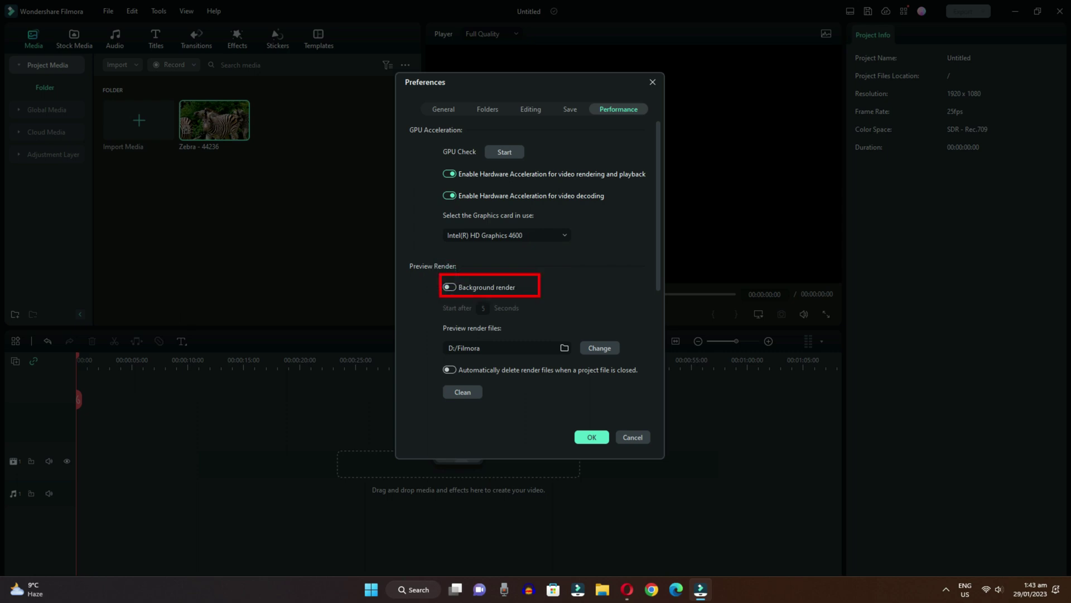
- Enable background render for previews and save the preferences
{"action": "left_click", "coordinate": [449, 287]}
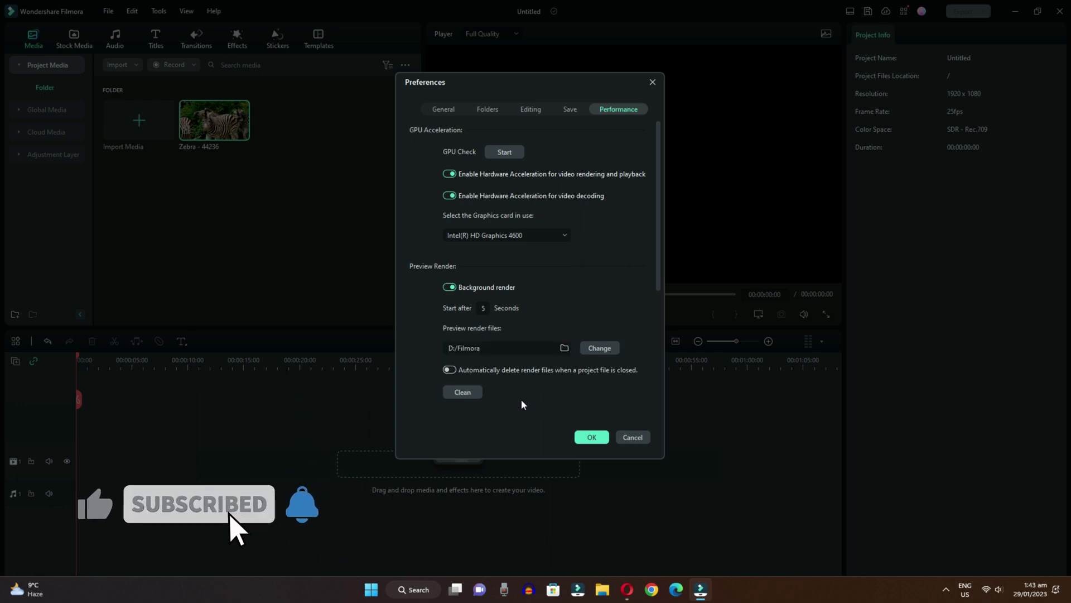
{"action": "left_click", "coordinate": [594, 437]}
{"action": "left_click", "coordinate": [627, 274]}
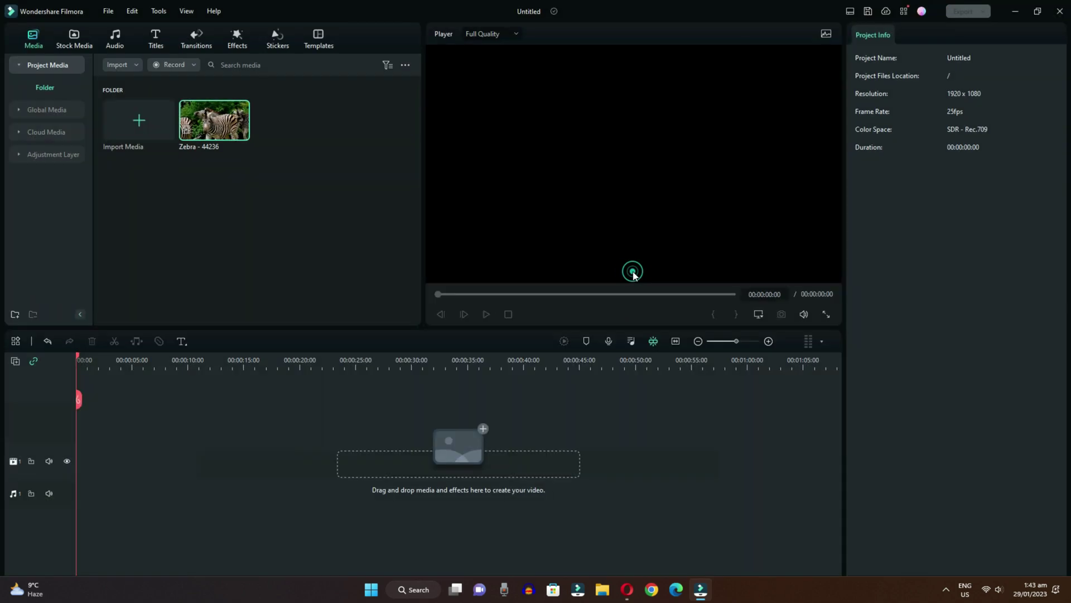
- Place the Zebra - 44236 clip on the timeline and match the project settings to the media at 3840 x 2160 25fps
{"action": "left_click", "coordinate": [241, 134]}
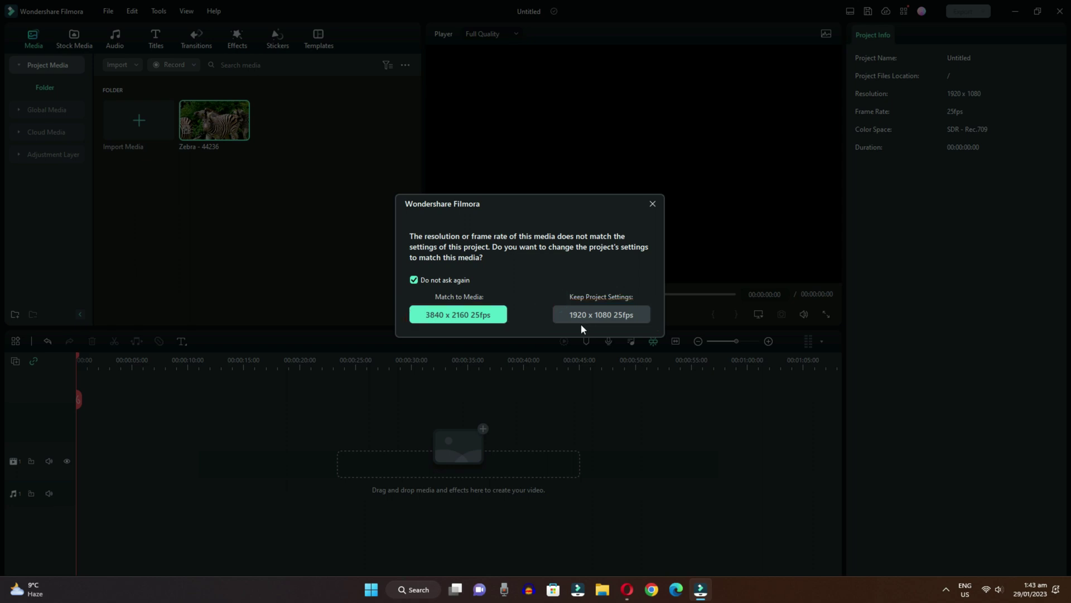
{"action": "left_click", "coordinate": [464, 317]}
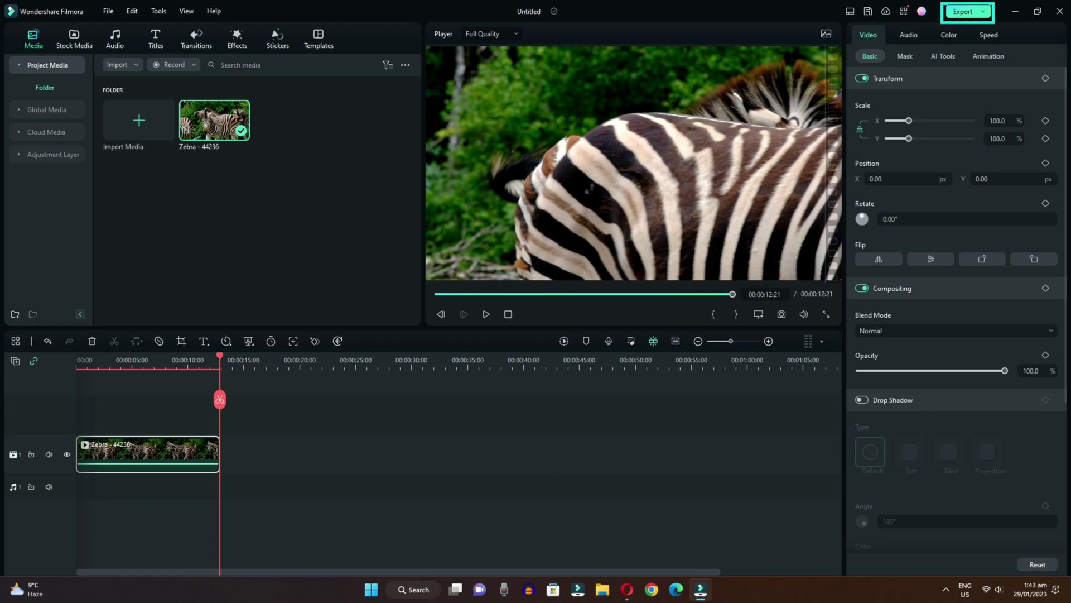
- Start a local MP4 export and set its video settings to 3840x2160 resolution and 30 fps
{"action": "left_click", "coordinate": [984, 13]}
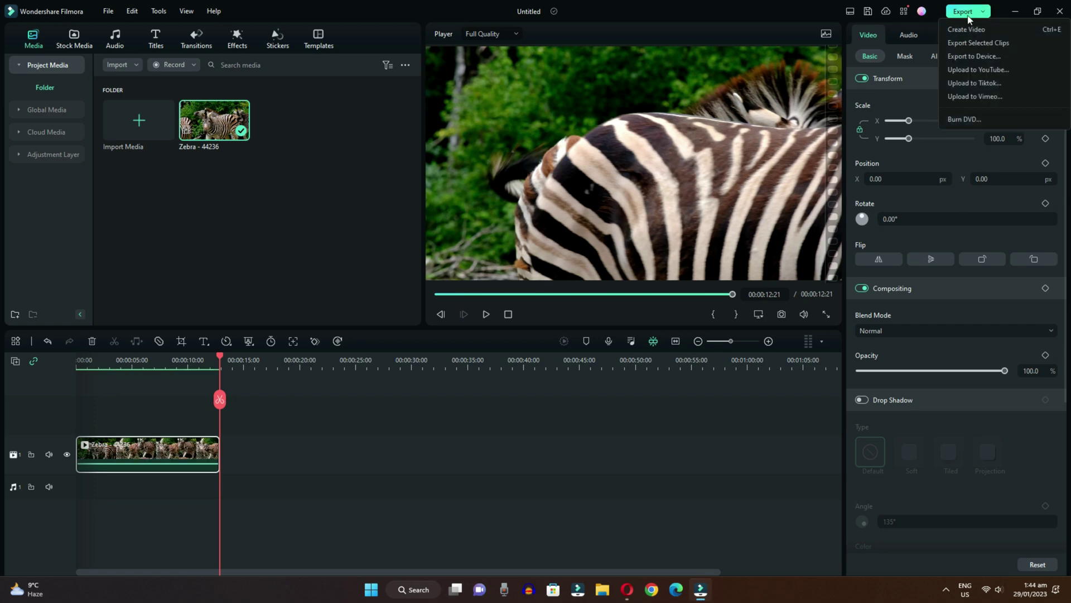
{"action": "left_click", "coordinate": [968, 30]}
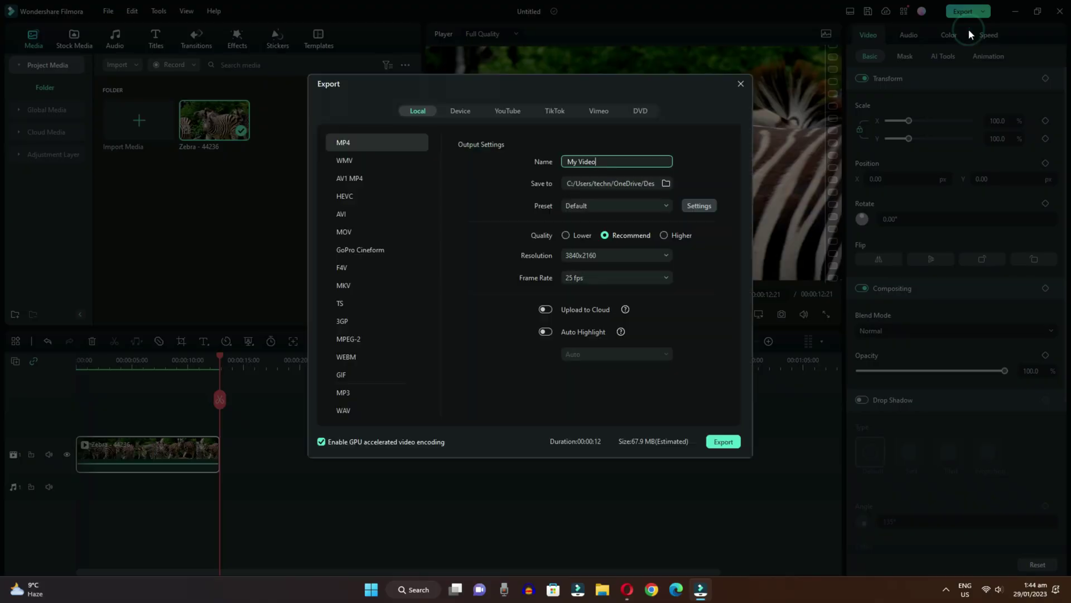
{"action": "triple_click", "coordinate": [600, 161]}
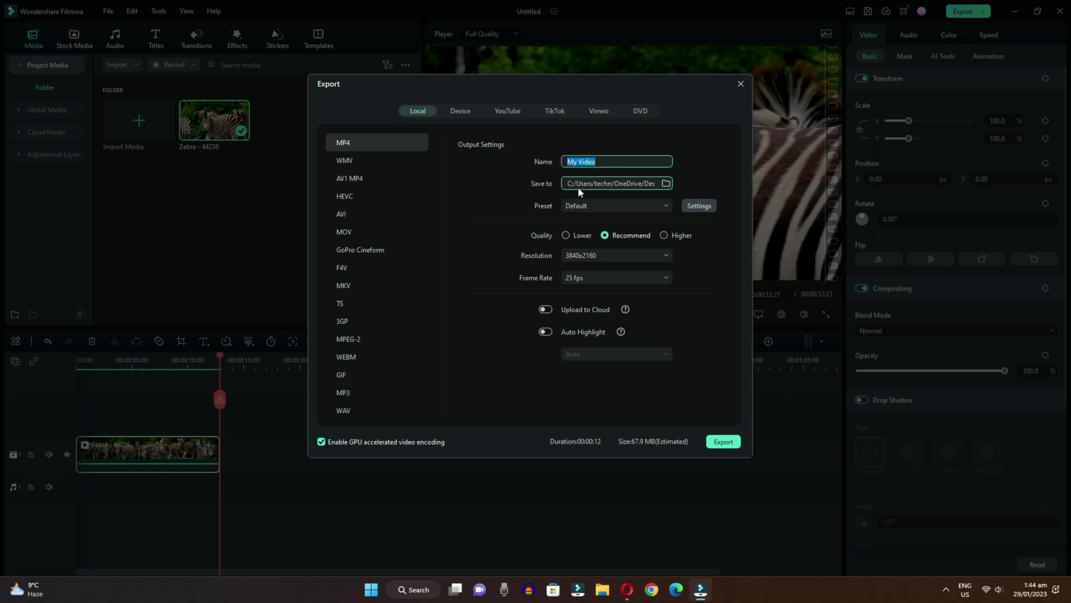
{"action": "left_click", "coordinate": [709, 223]}
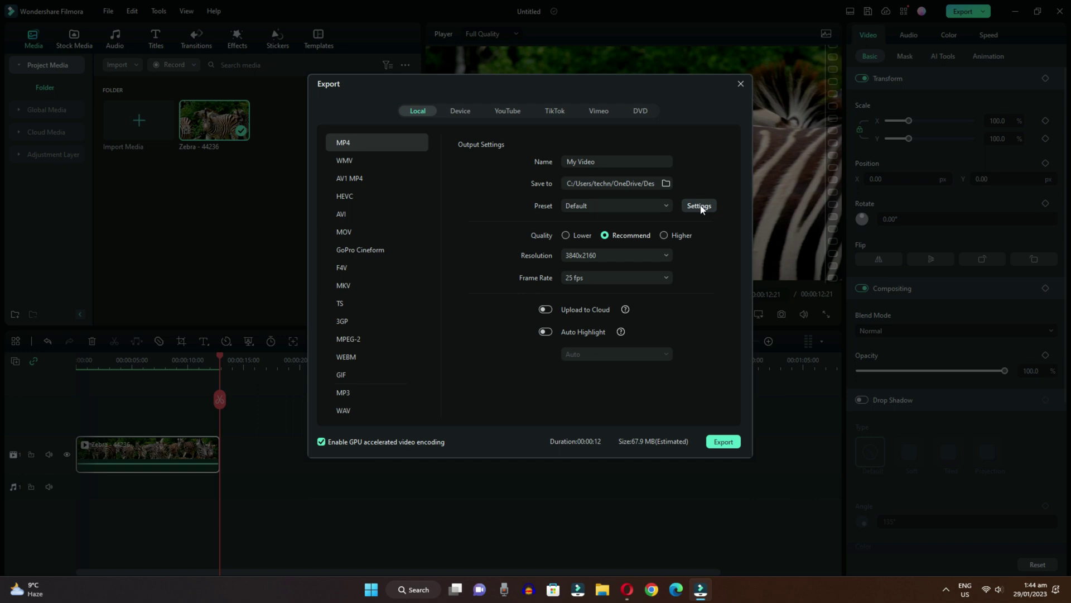
{"action": "left_click", "coordinate": [701, 206]}
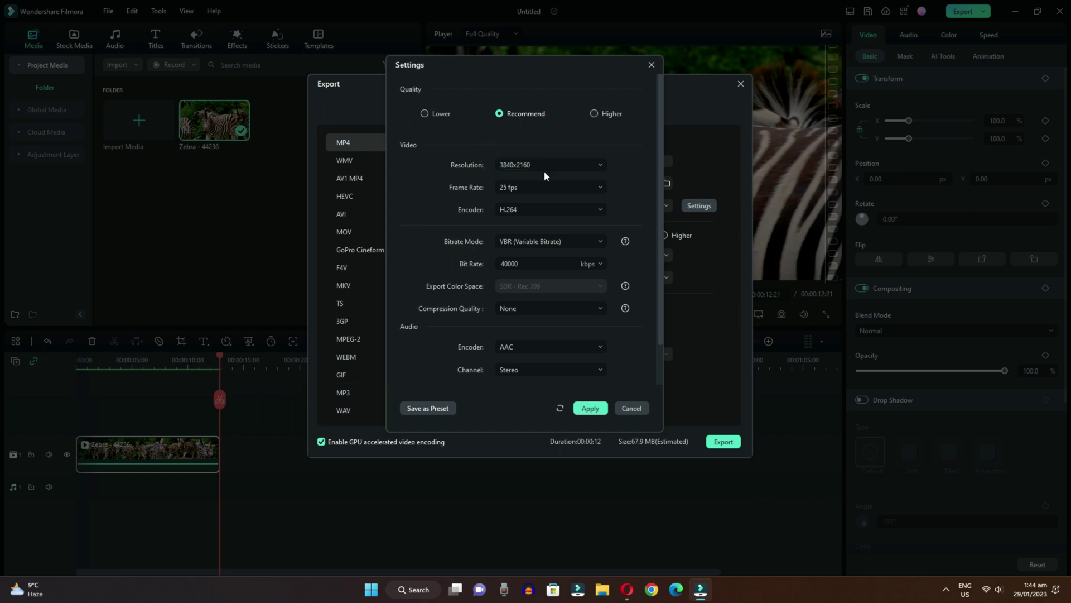
{"action": "left_click", "coordinate": [573, 164]}
{"action": "left_click", "coordinate": [540, 329]}
{"action": "left_click", "coordinate": [530, 188]}
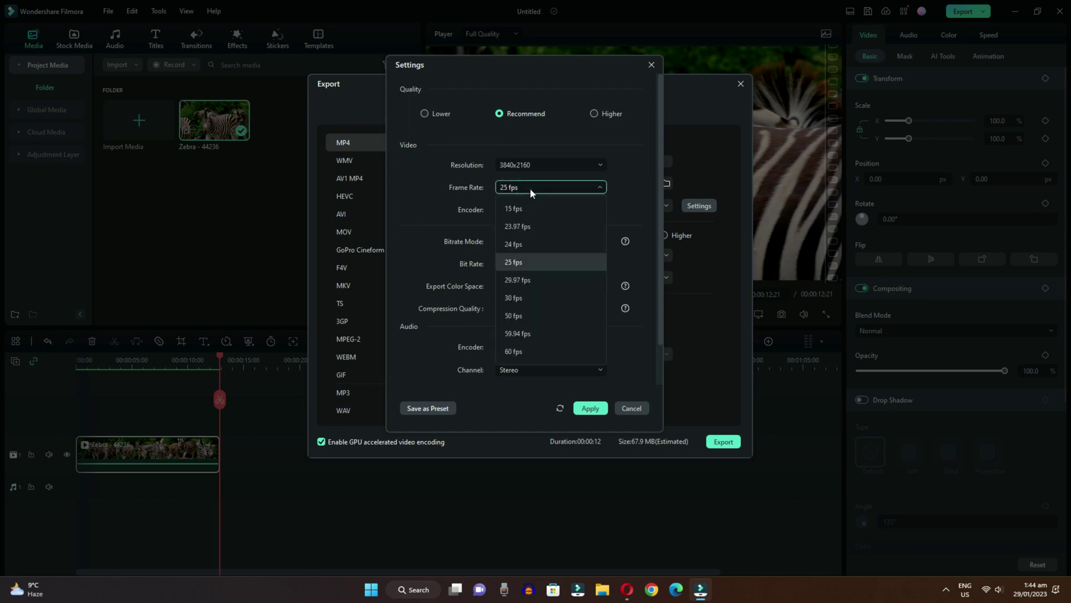
{"action": "left_click", "coordinate": [528, 296]}
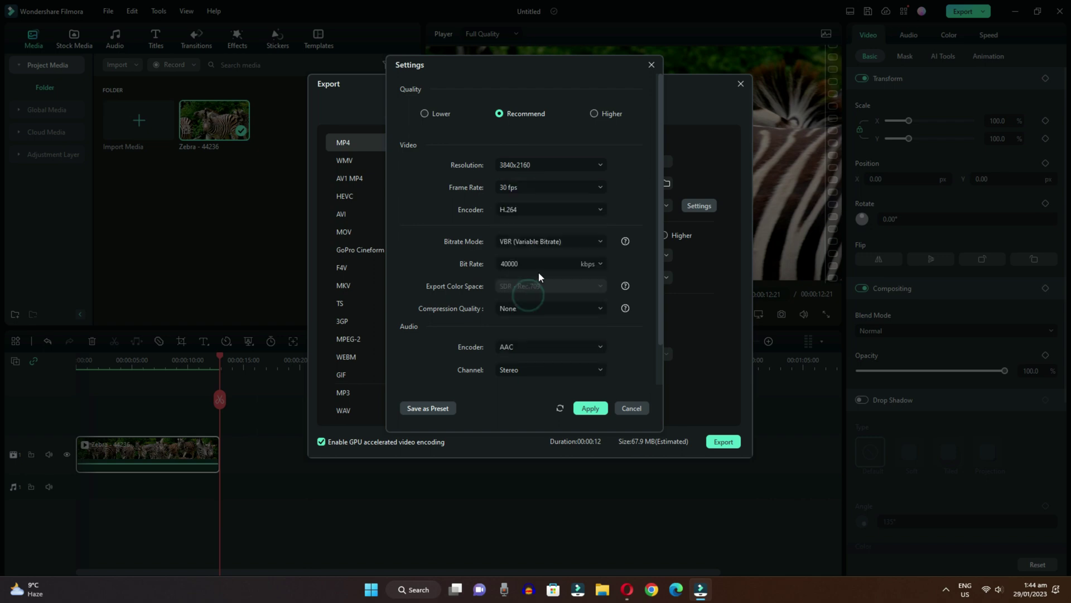
- Try export bit rates of 15000, 30000, 40000 and 80000 kbps
{"action": "left_click", "coordinate": [591, 263]}
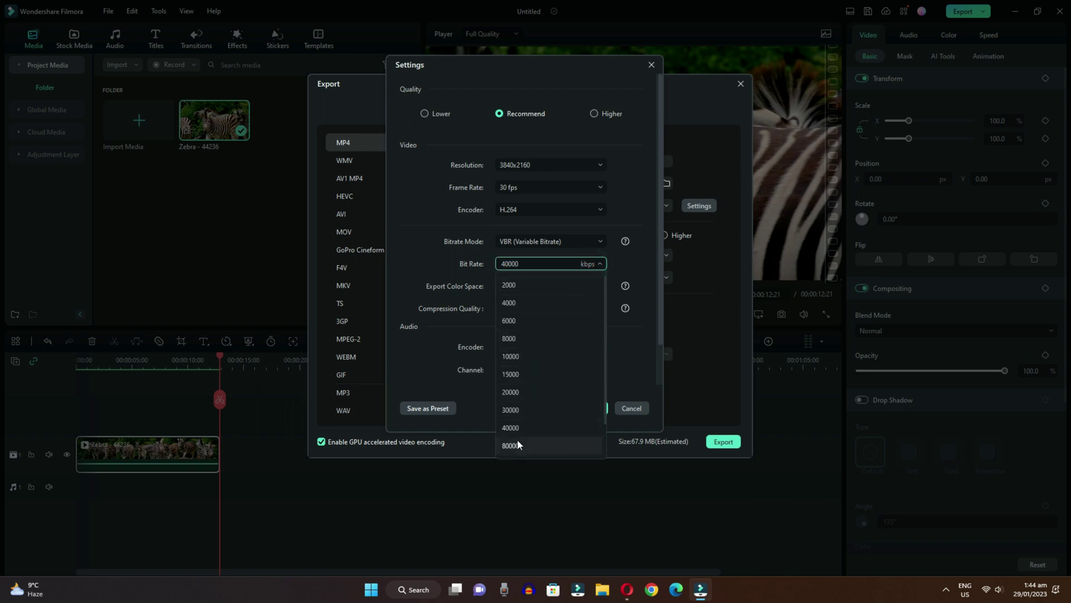
{"action": "left_click", "coordinate": [541, 374]}
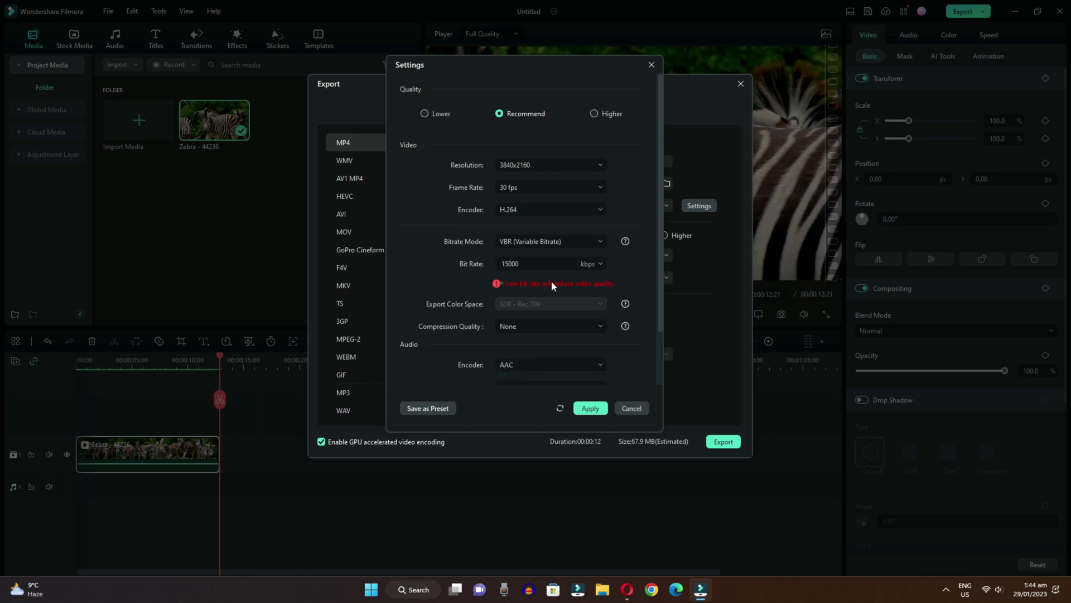
{"action": "left_click", "coordinate": [595, 263]}
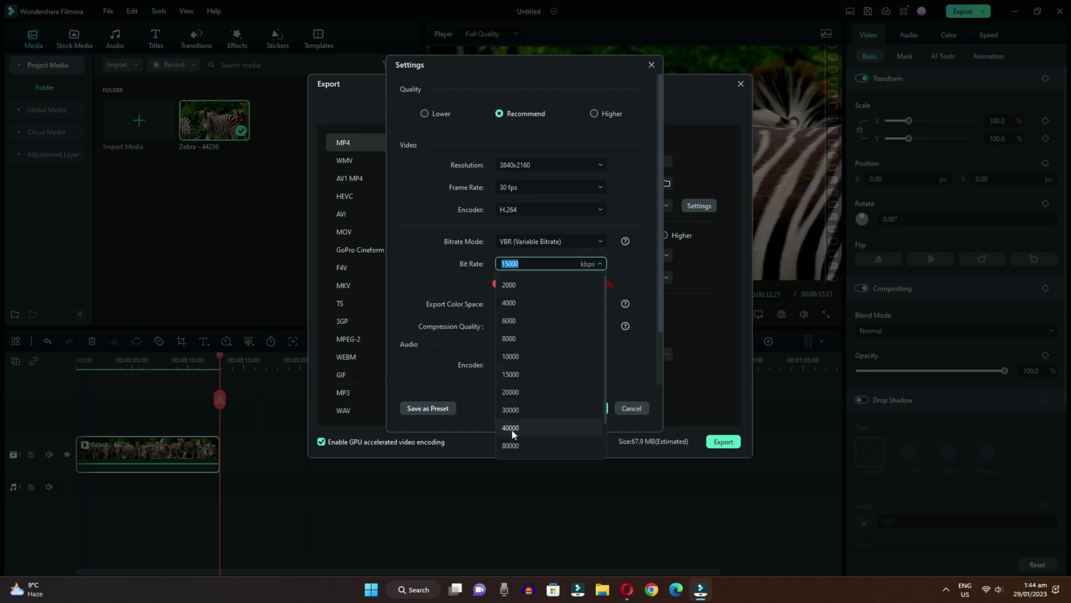
{"action": "left_click", "coordinate": [508, 410]}
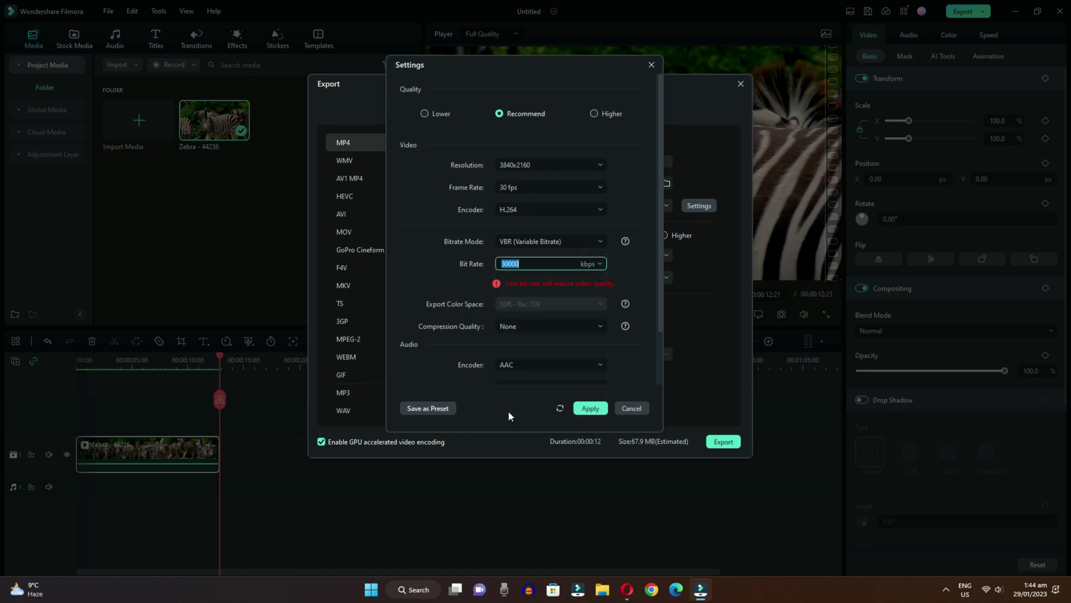
{"action": "left_click", "coordinate": [594, 264]}
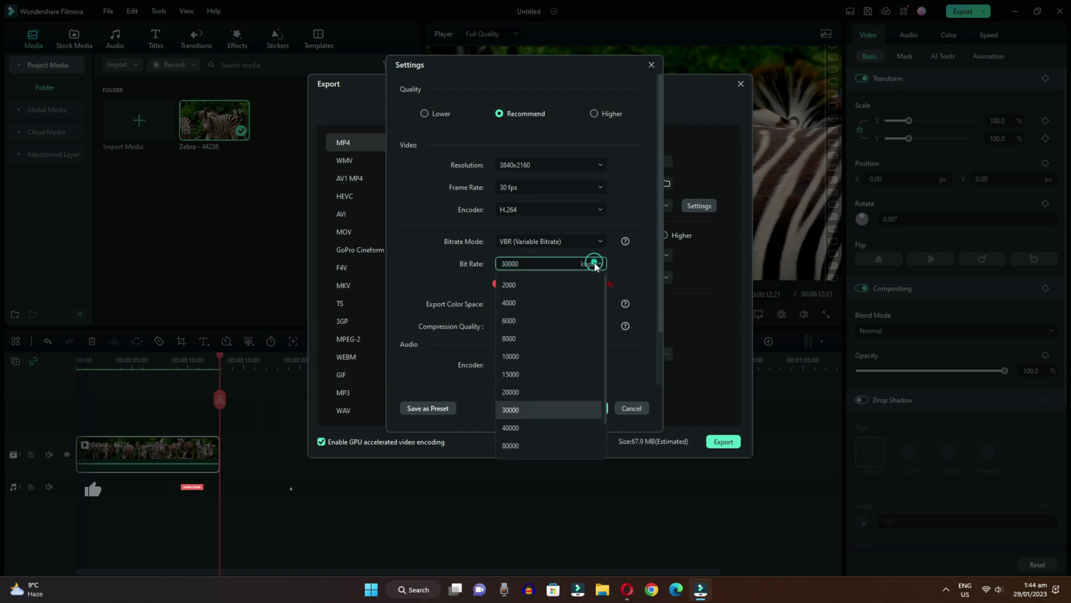
{"action": "left_click", "coordinate": [510, 428]}
{"action": "left_click", "coordinate": [594, 264]}
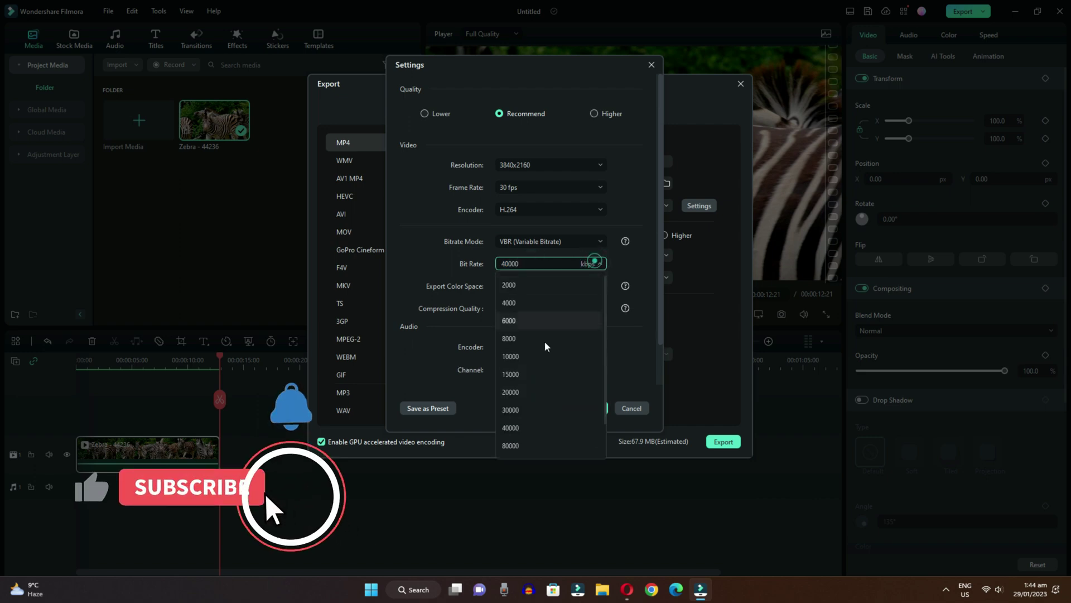
{"action": "left_click", "coordinate": [508, 445]}
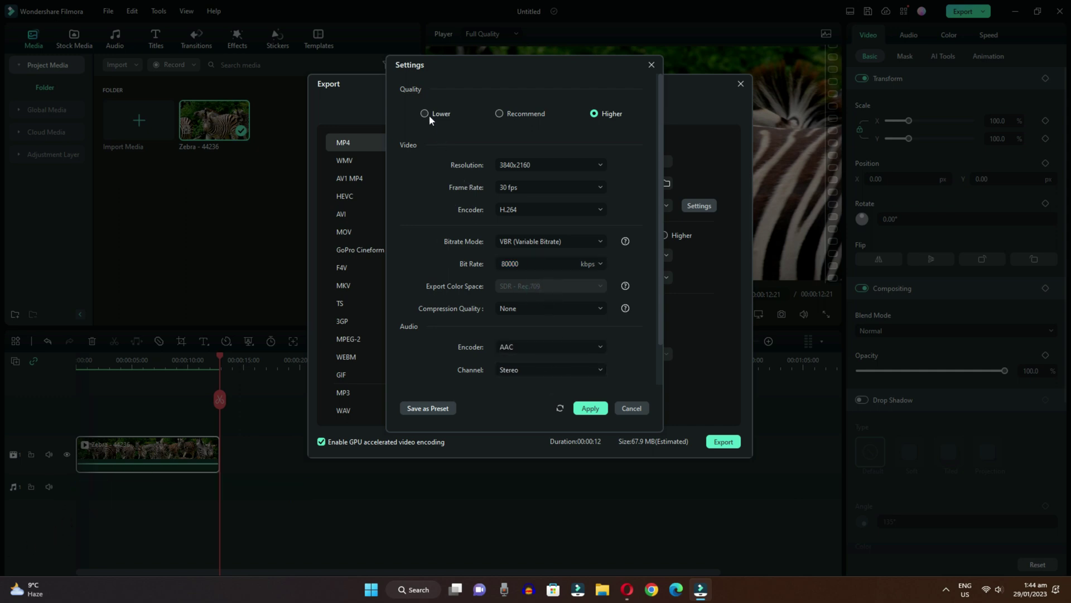
- Try the Recommend and Lower quality levels, settle on Higher and apply the export settings
{"action": "left_click", "coordinate": [498, 112]}
{"action": "left_click", "coordinate": [427, 114]}
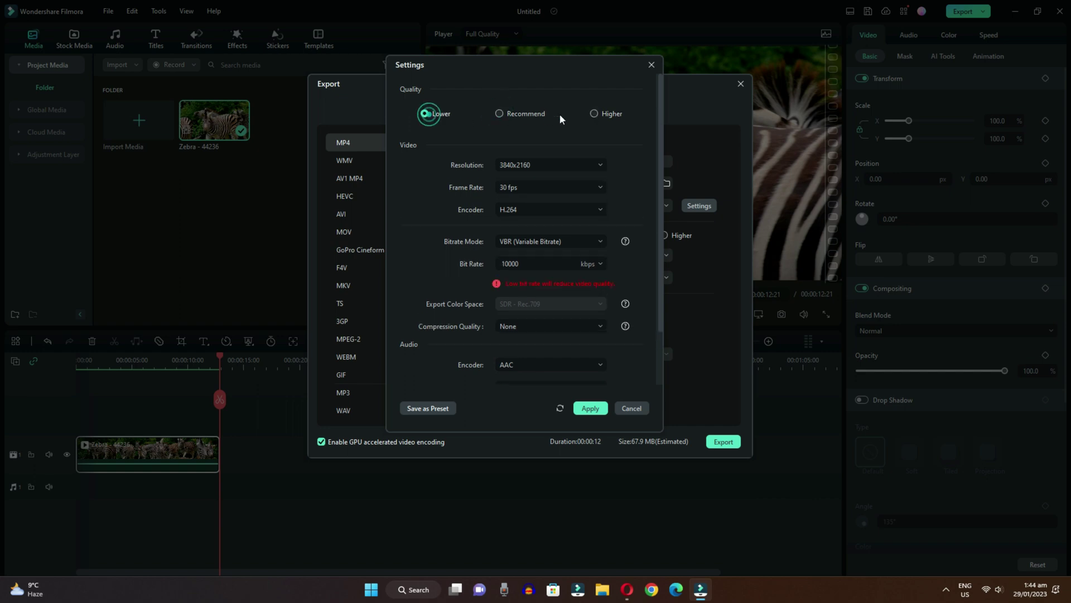
{"action": "left_click", "coordinate": [595, 112]}
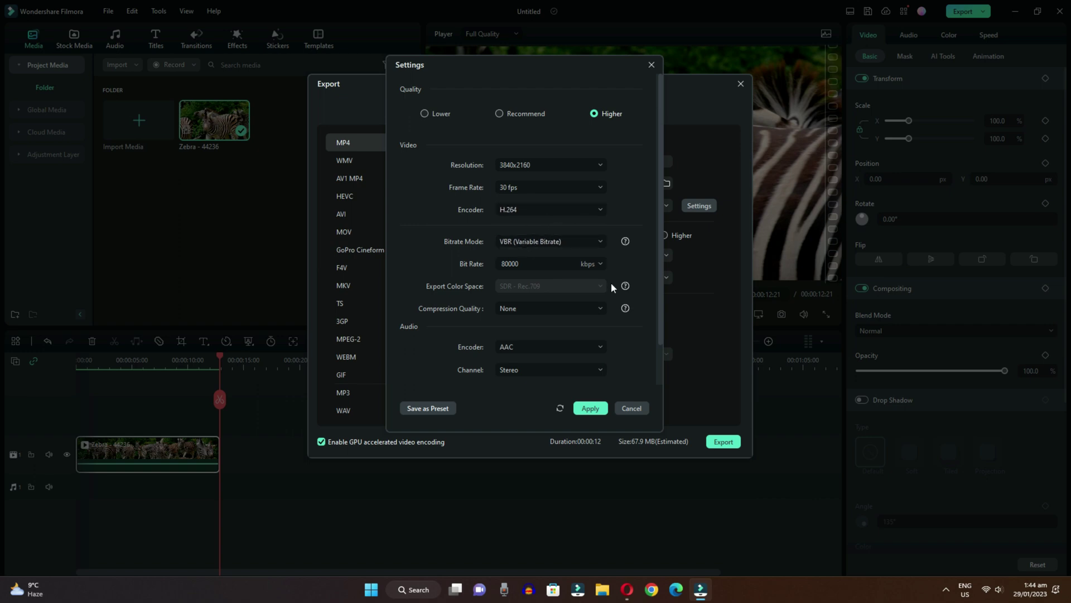
{"action": "left_click", "coordinate": [590, 410]}
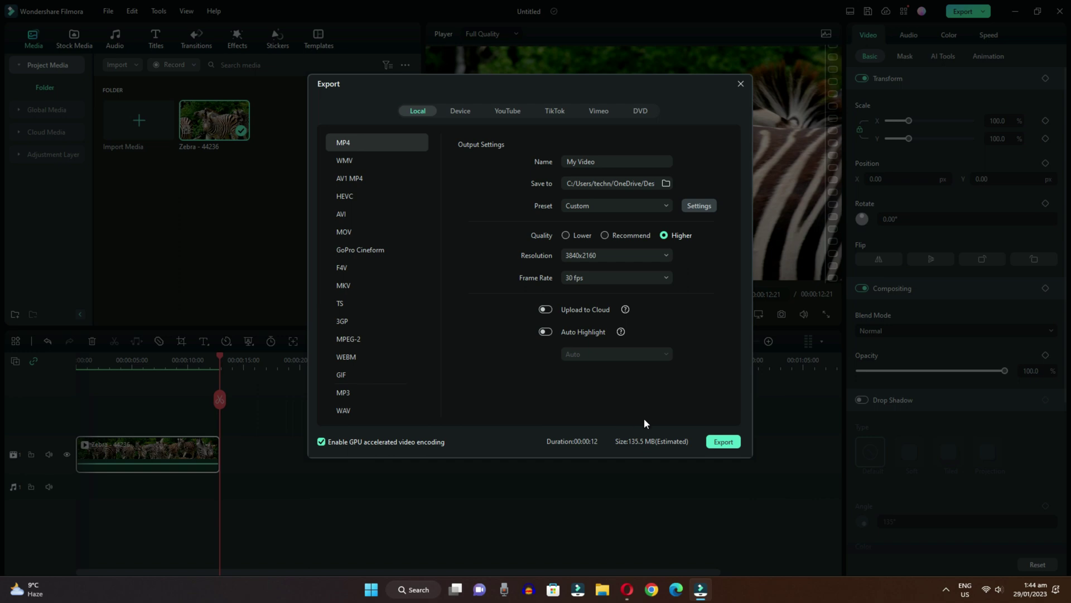
- Export the zebra project as My Video.mp4, close the export window and minimize the editor to show the desktop
{"action": "left_click", "coordinate": [724, 442]}
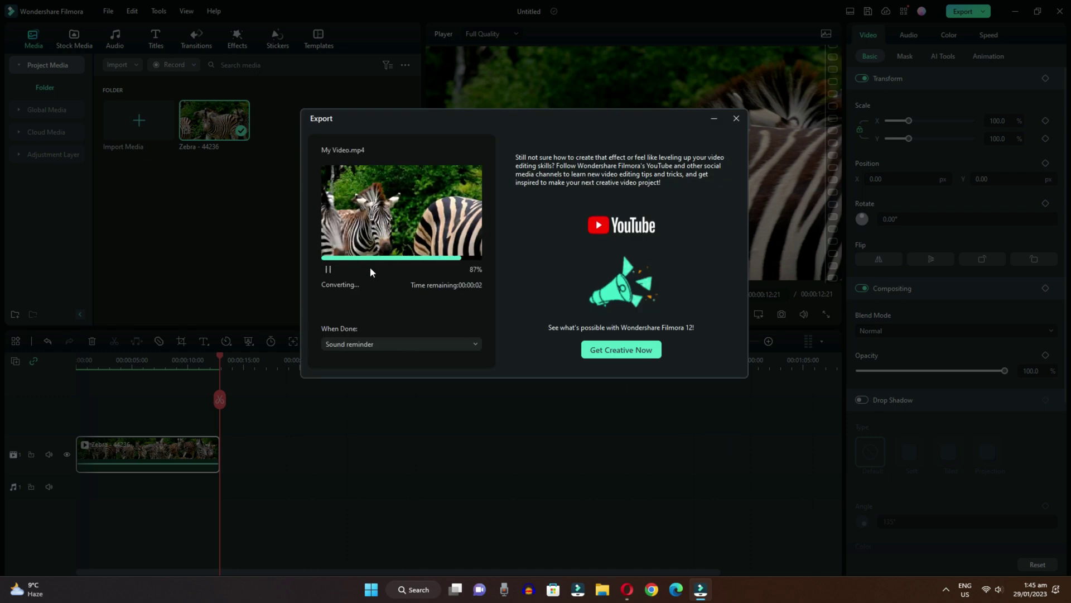
{"action": "left_click", "coordinate": [736, 119]}
{"action": "left_click", "coordinate": [1015, 12]}
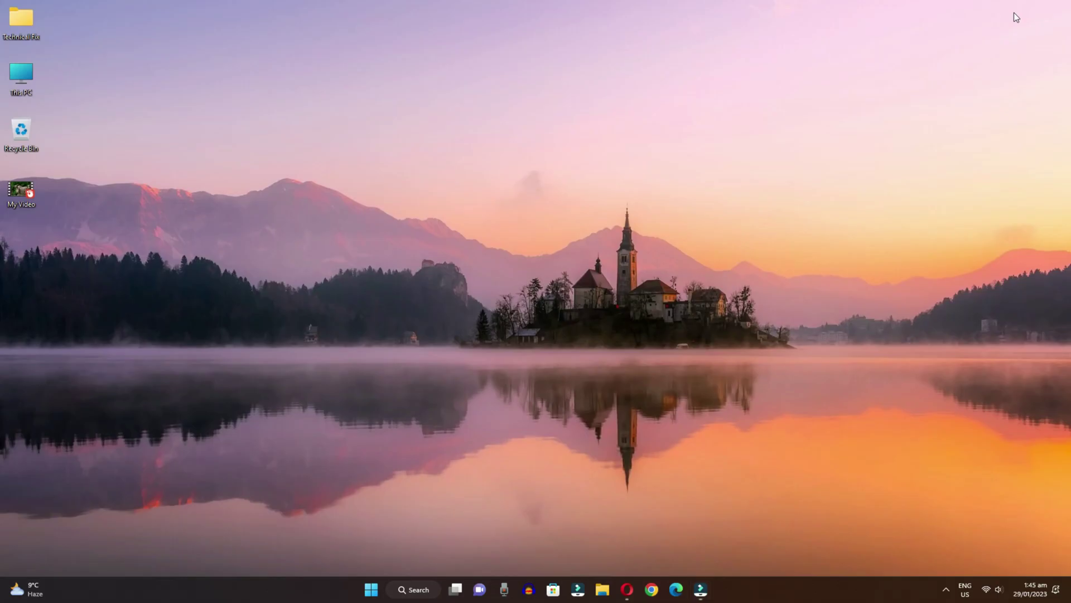
- Play the exported My Video file from the desktop in GOM Player, raise the volume and close the player
{"action": "right_click", "coordinate": [22, 190]}
{"action": "left_click", "coordinate": [50, 225]}
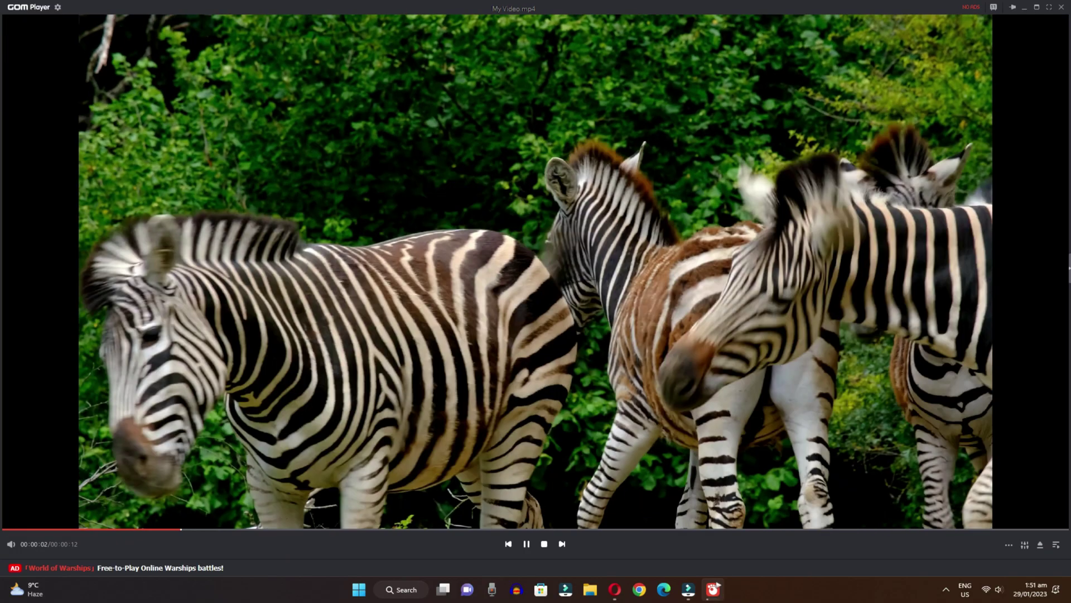
{"action": "key", "text": "Up"}
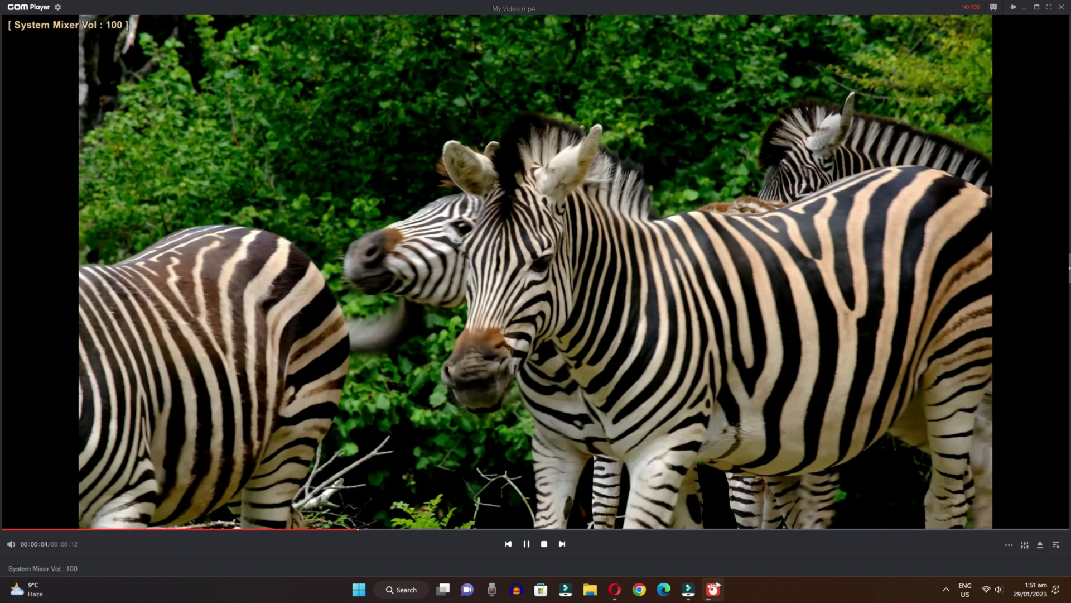
{"action": "key", "text": "ctrl+space"}
{"action": "left_click", "coordinate": [1061, 6]}
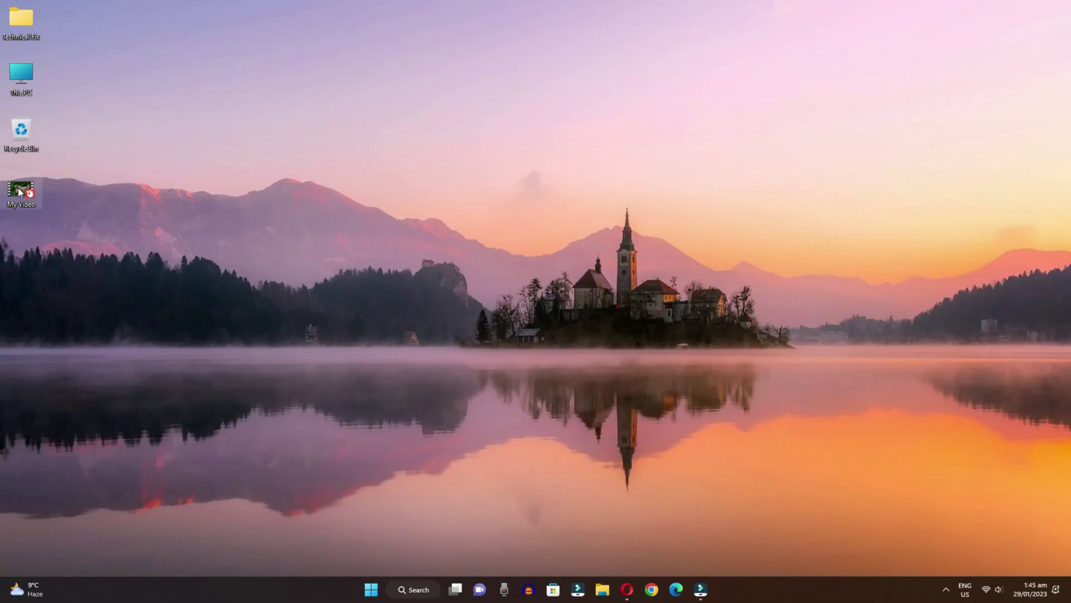
- Examine the detailed video properties of the My Video file, including frame size, bit rate and frame rate, and close them
{"action": "right_click", "coordinate": [19, 192]}
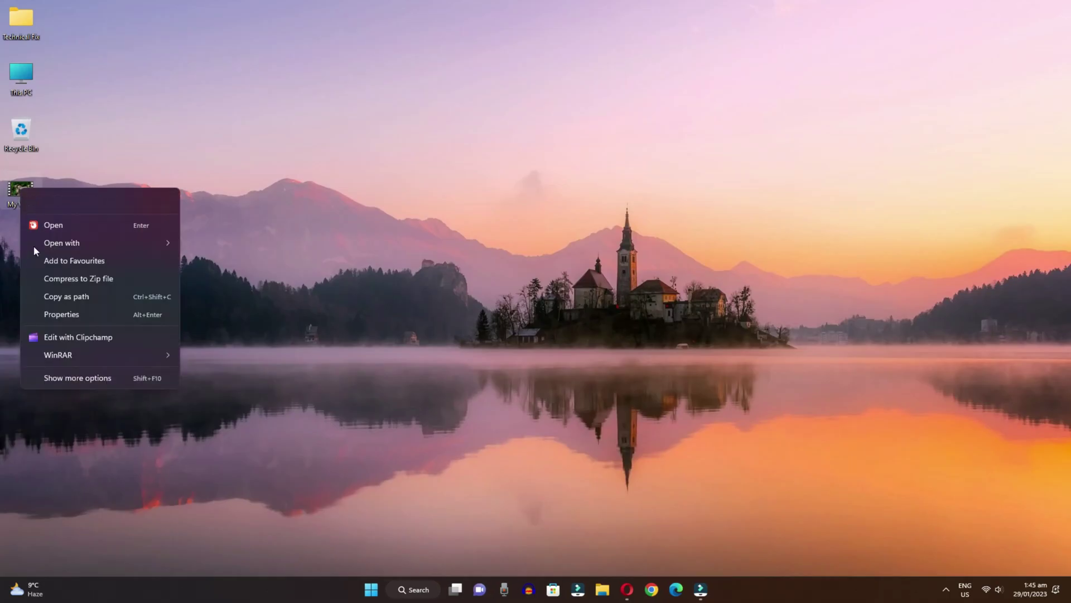
{"action": "left_click", "coordinate": [55, 382]}
{"action": "left_click", "coordinate": [84, 372]}
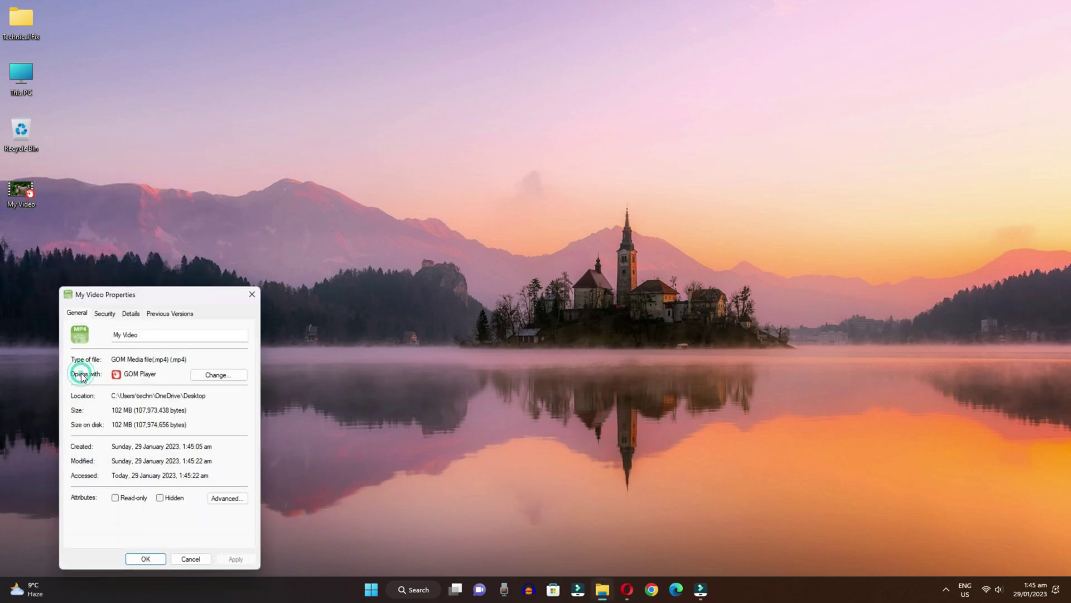
{"action": "left_click_drag", "start_coordinate": [173, 302], "coordinate": [423, 150]}
{"action": "left_click", "coordinate": [381, 162]}
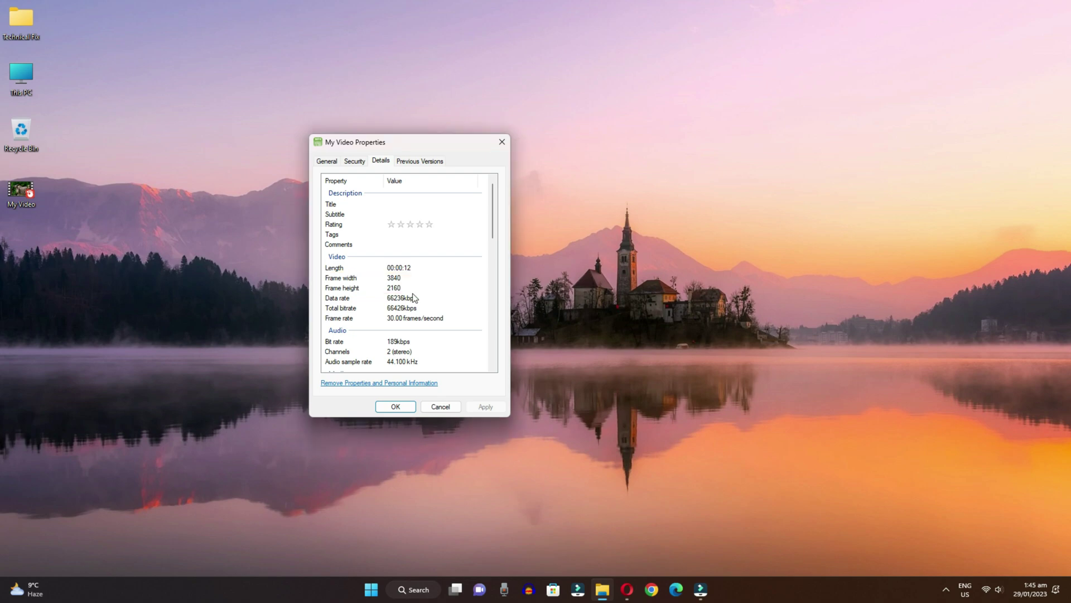
{"action": "left_click", "coordinate": [395, 406]}
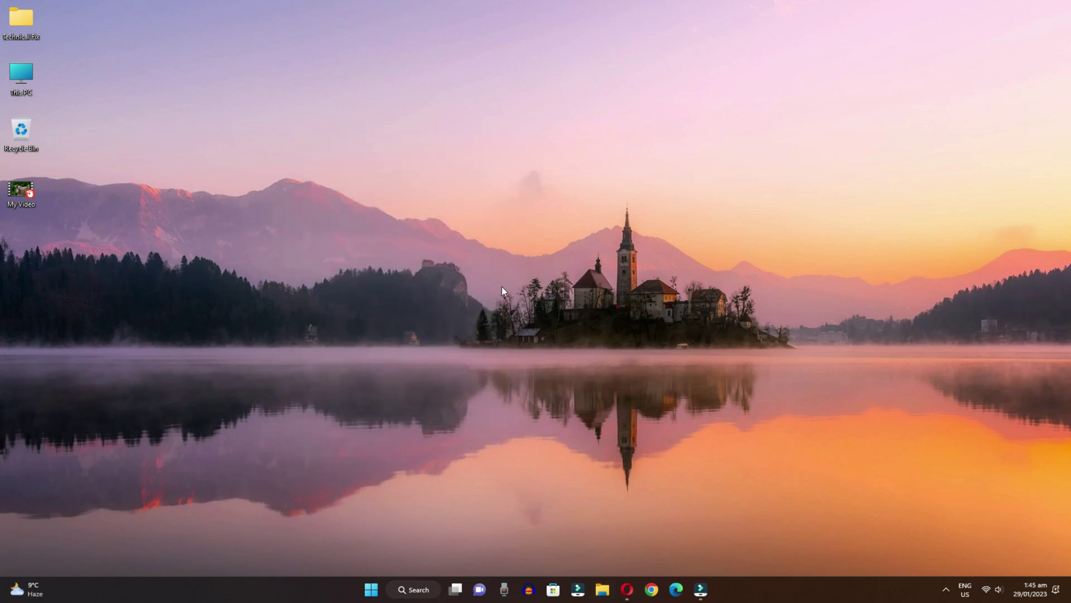